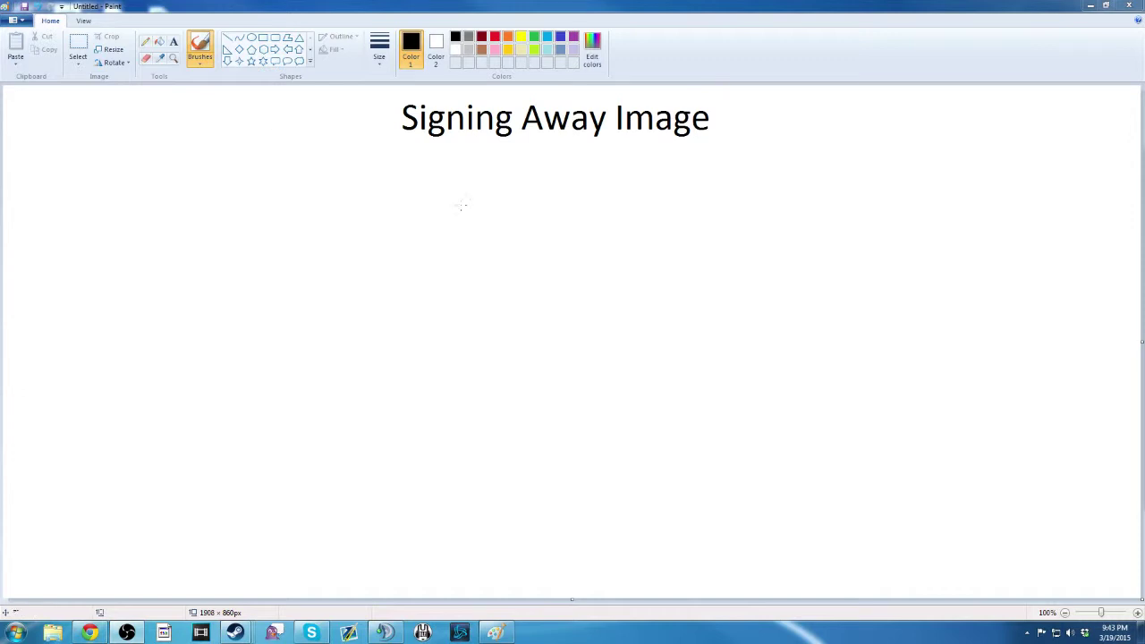
Step: Freehand-draw a black stick figure with head, body, arms and legs, holding a rectangular sign
drag(494, 224, 494, 224)
drag(472, 278, 478, 371)
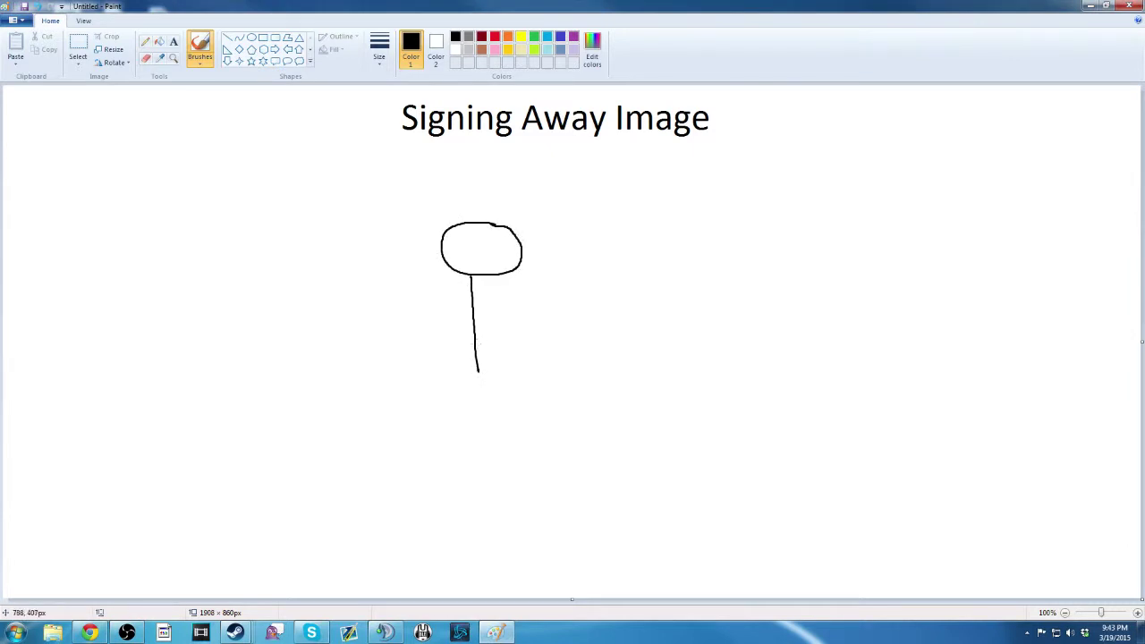
mouse_move(472, 324)
mouse_down()
mouse_move(404, 290)
mouse_move(594, 317)
mouse_up()
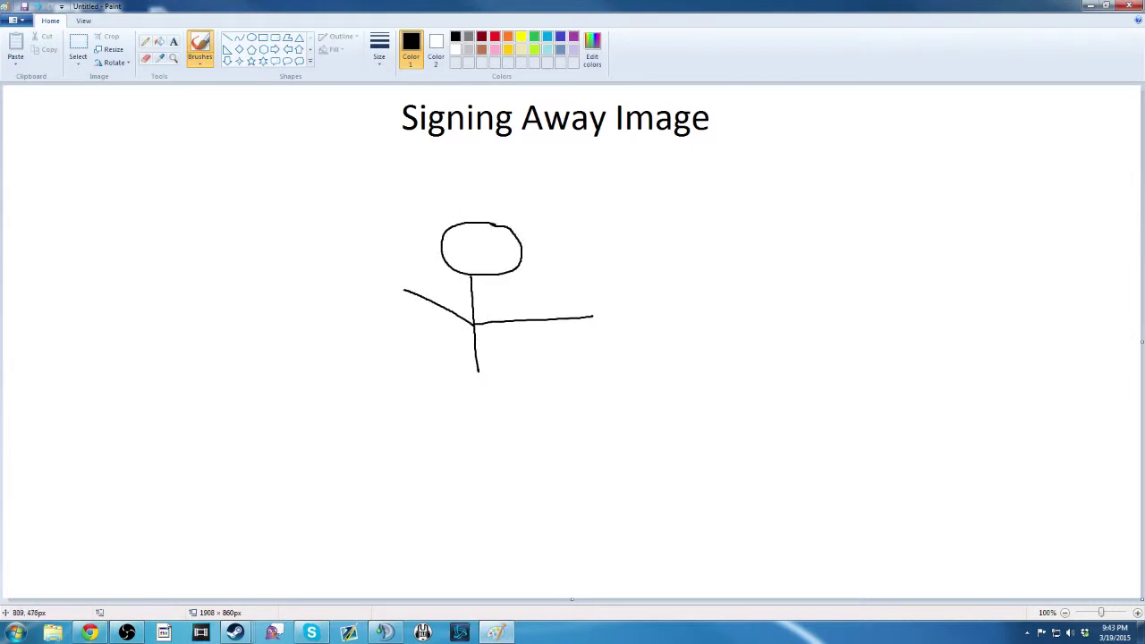
drag(479, 370, 422, 408)
drag(480, 370, 523, 417)
mouse_move(404, 262)
mouse_down()
mouse_move(409, 317)
mouse_move(349, 319)
mouse_move(349, 249)
mouse_move(406, 249)
mouse_move(405, 278)
mouse_up()
Step: Trace the sign in turquoise and fit a small-font text box inside it
click(547, 38)
mouse_move(354, 249)
mouse_down()
mouse_move(351, 317)
mouse_move(403, 319)
mouse_move(412, 246)
mouse_move(353, 248)
mouse_up()
click(174, 41)
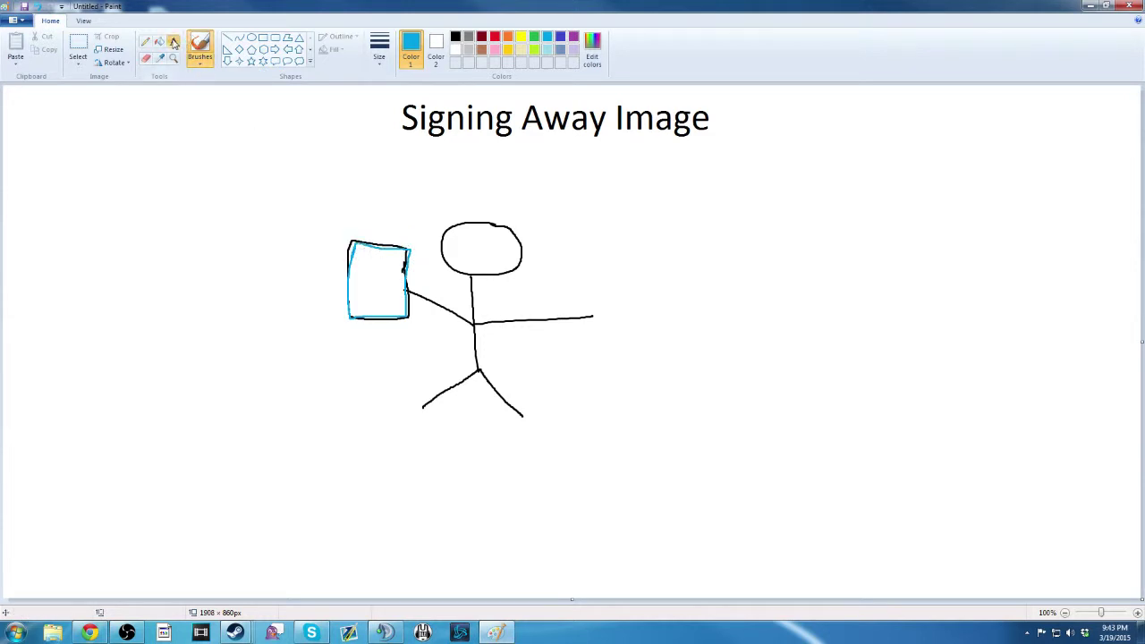
click(358, 255)
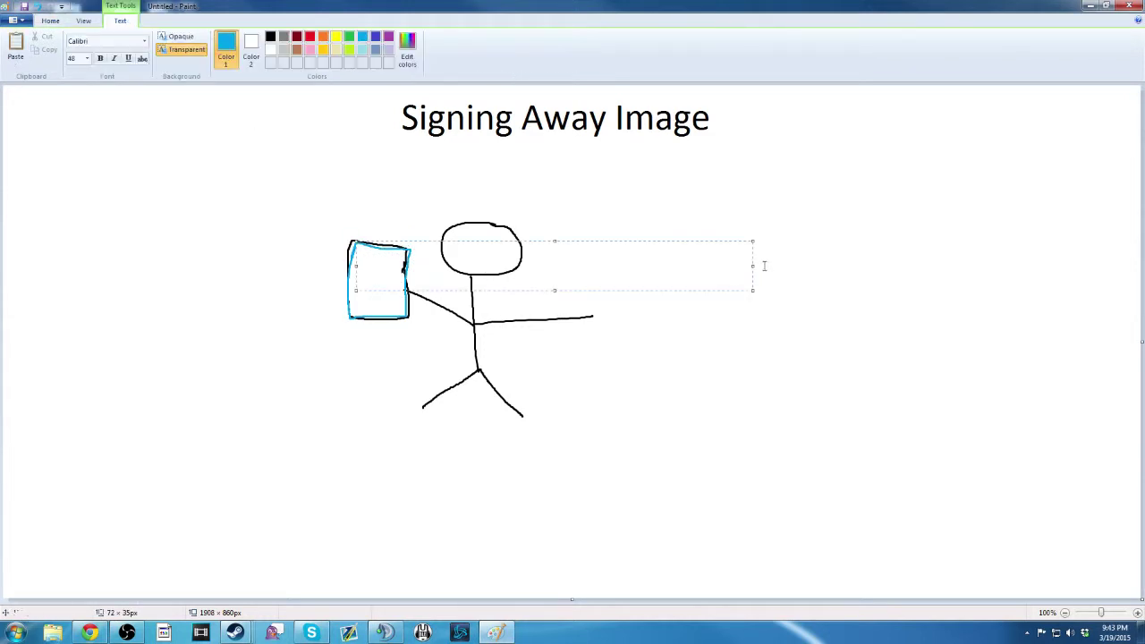
click(86, 58)
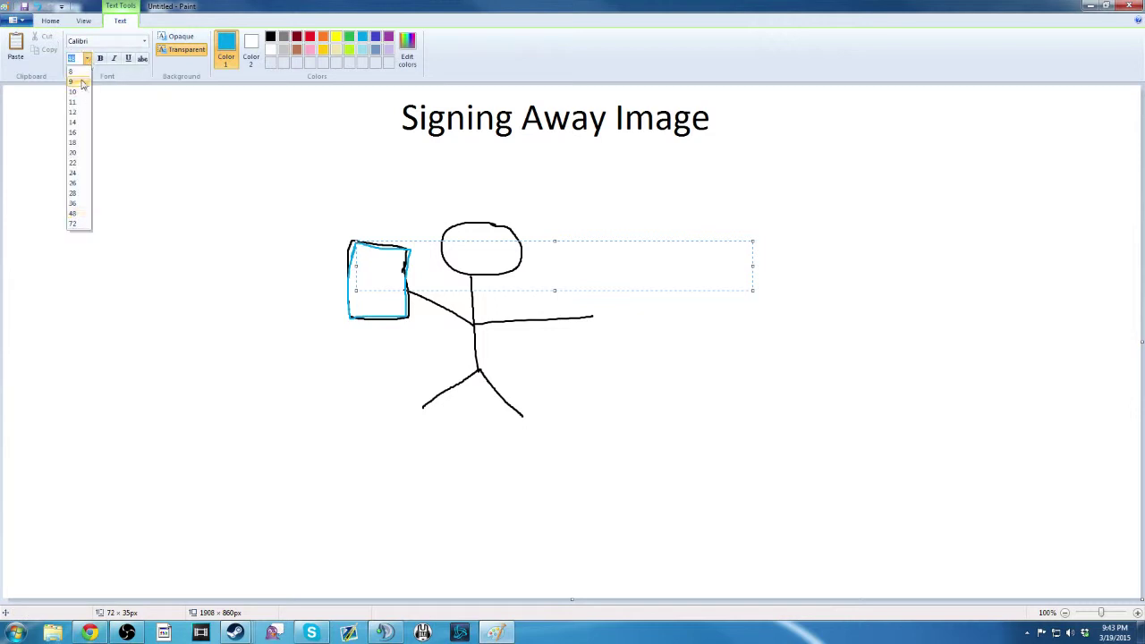
click(82, 83)
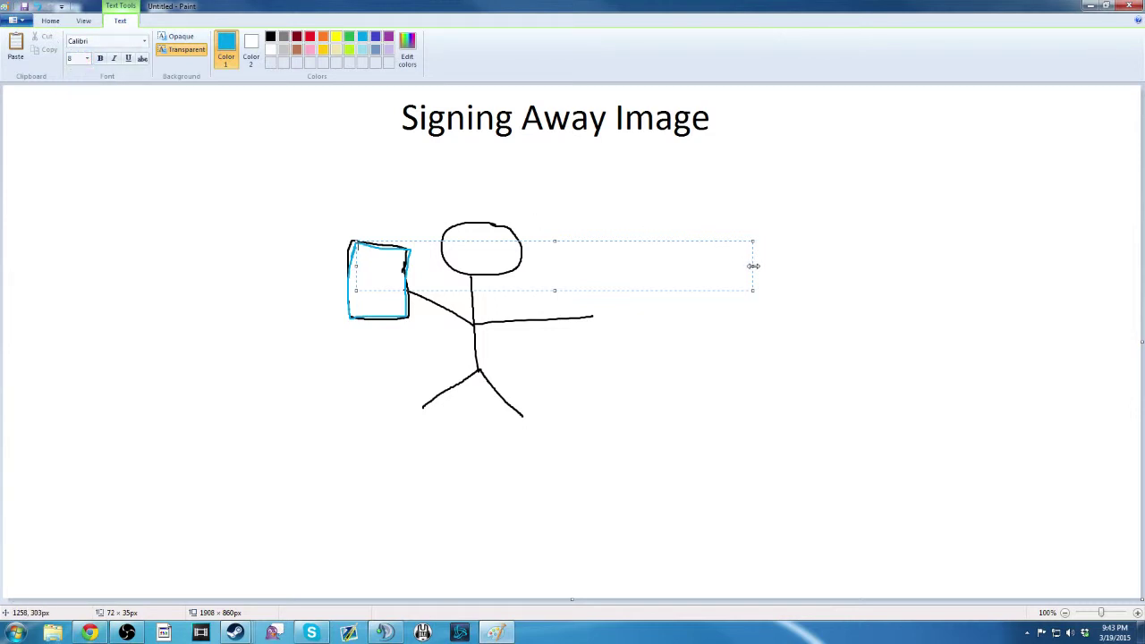
drag(754, 266, 386, 265)
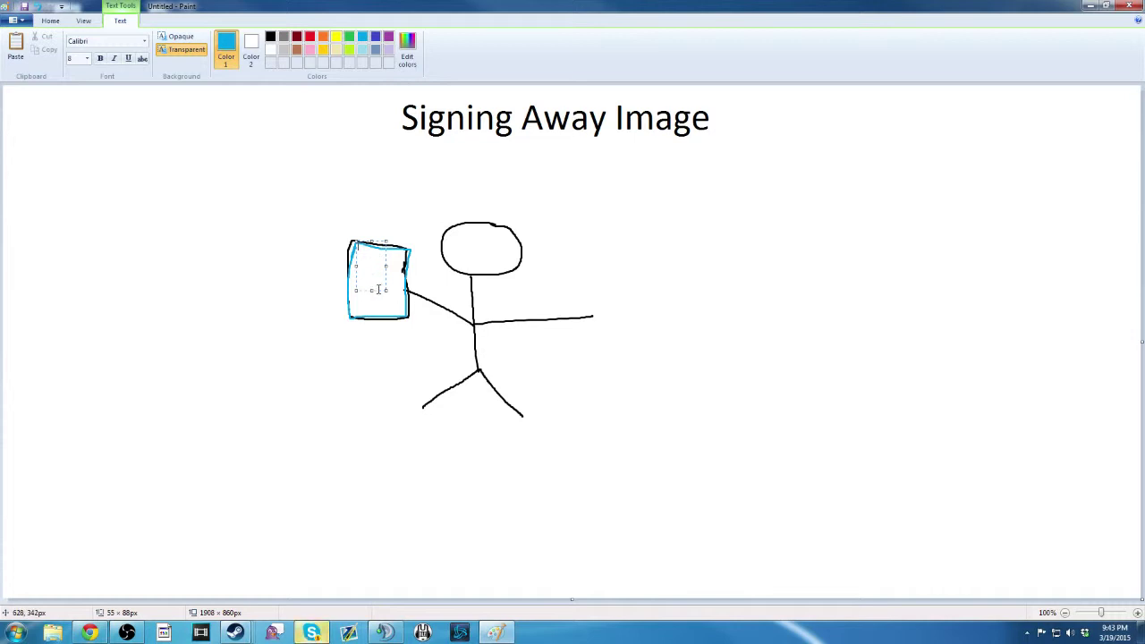
drag(386, 276, 386, 286)
text(Intel)
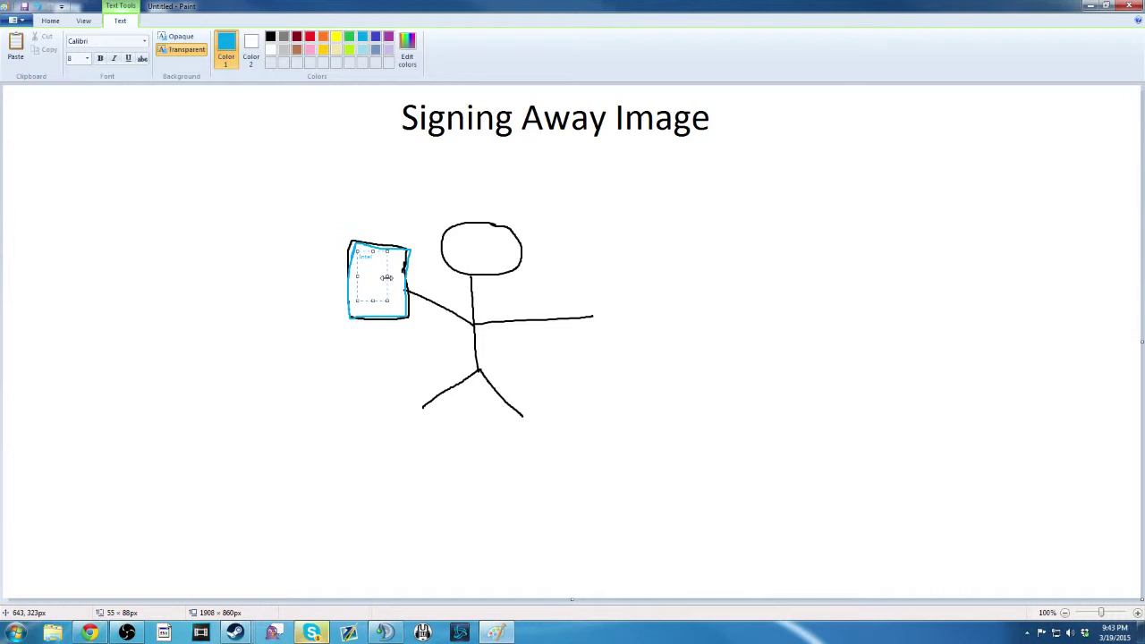
Step: Make the word 'Intel' black, change its font size, and commit it
double_click(367, 257)
click(271, 38)
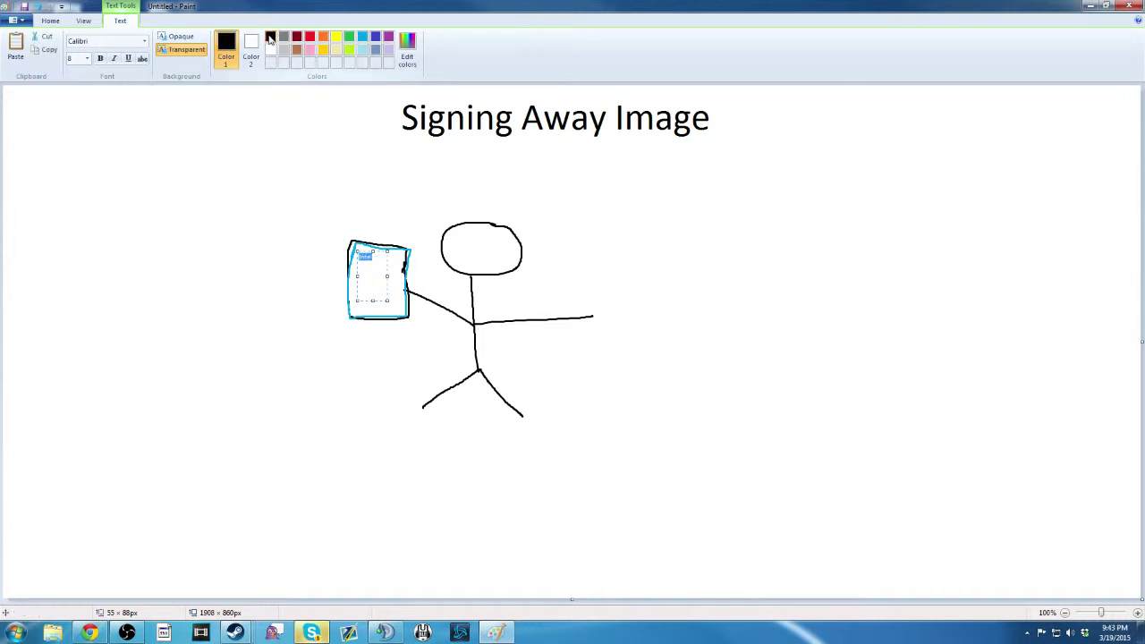
click(87, 59)
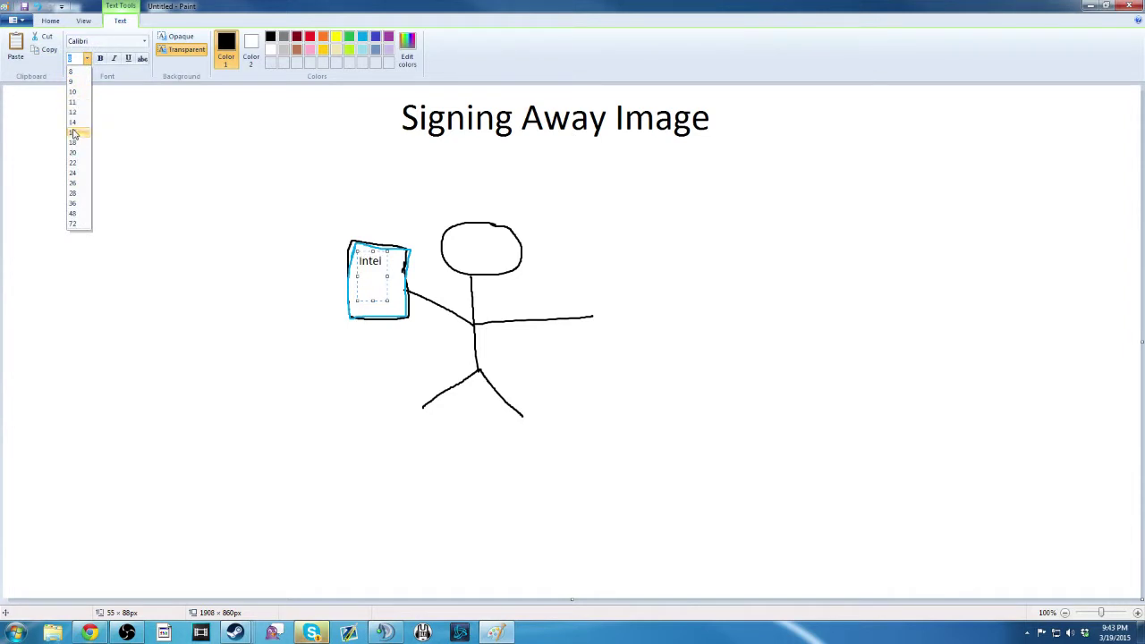
click(74, 134)
click(693, 267)
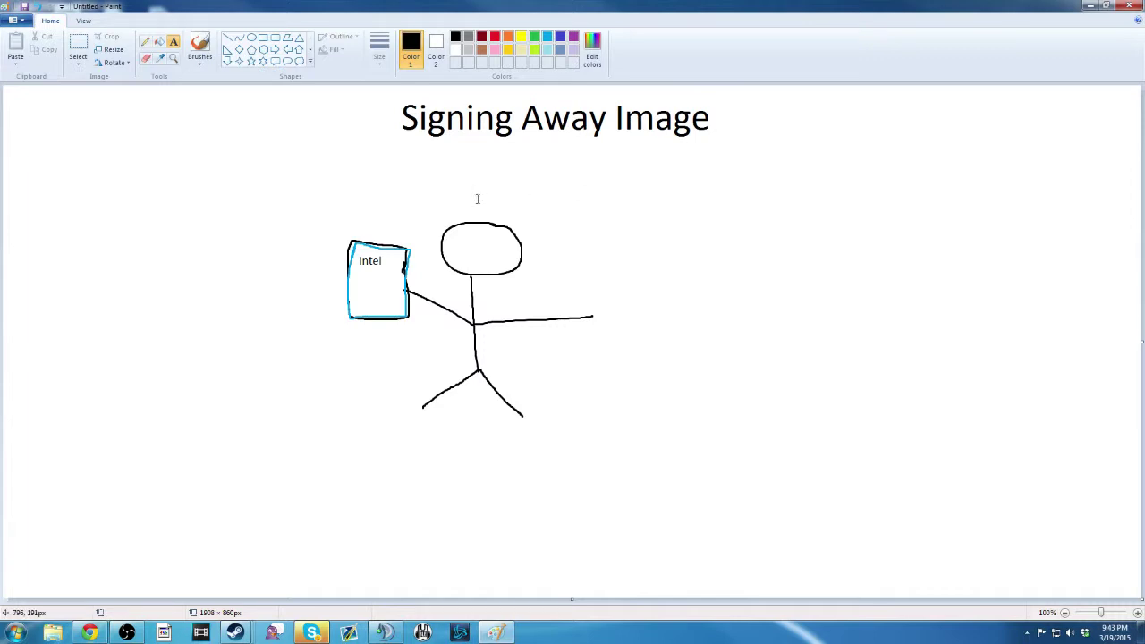
Step: Draw a smile and a large frame around the figure, then box-select the whole drawing
click(199, 44)
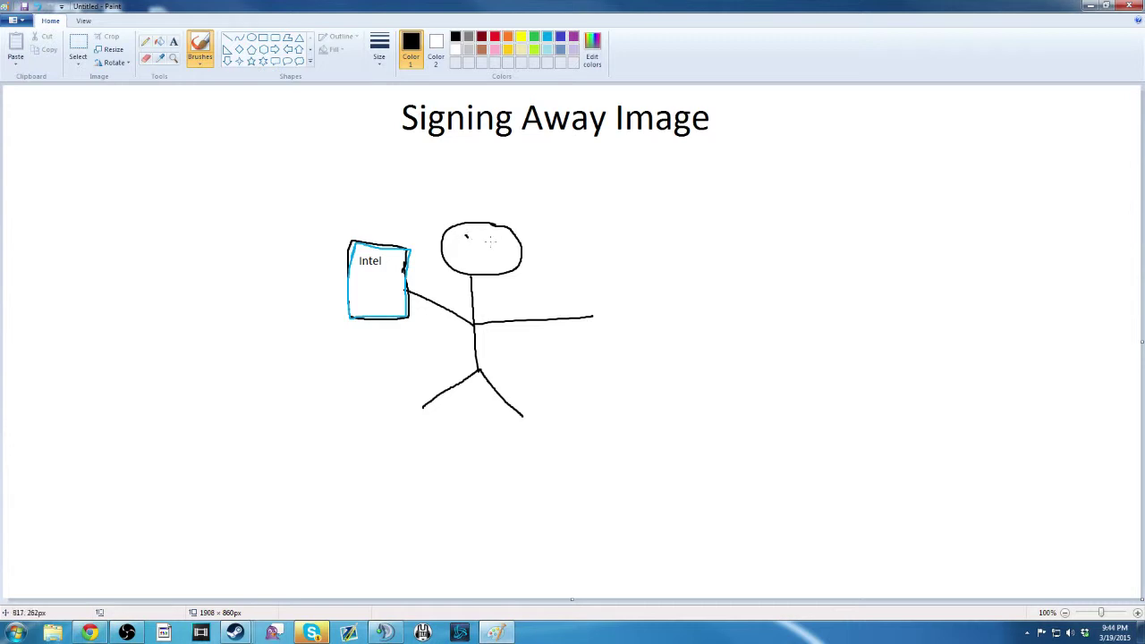
drag(459, 250, 498, 256)
mouse_move(229, 179)
mouse_down()
mouse_move(241, 414)
mouse_move(656, 455)
mouse_move(768, 222)
mouse_move(367, 179)
mouse_move(225, 177)
mouse_move(227, 206)
mouse_up()
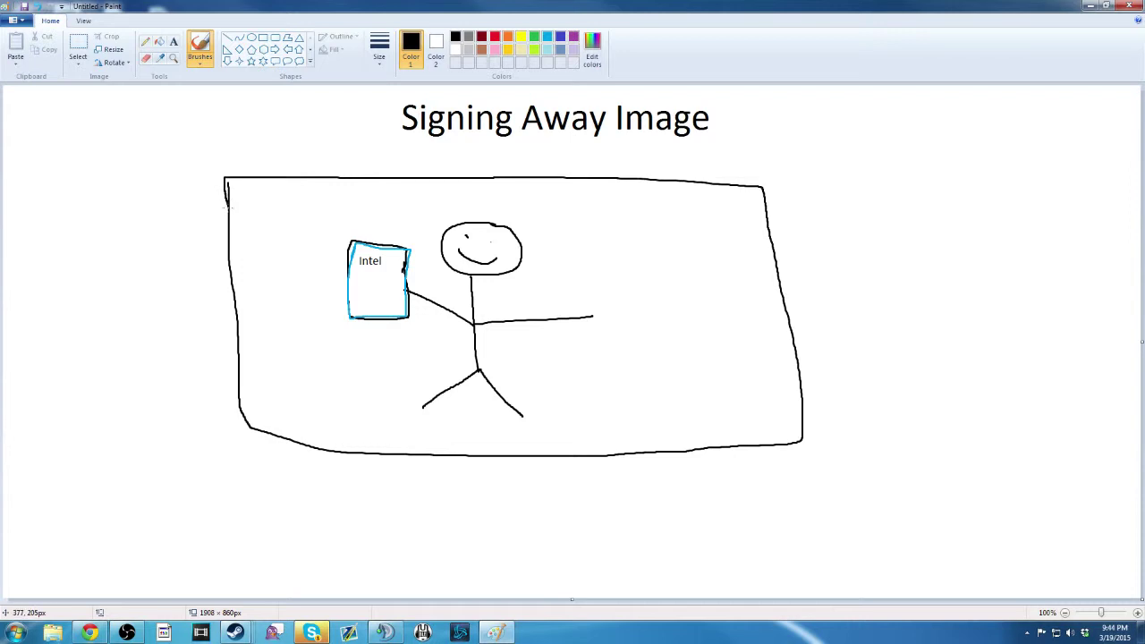
click(78, 44)
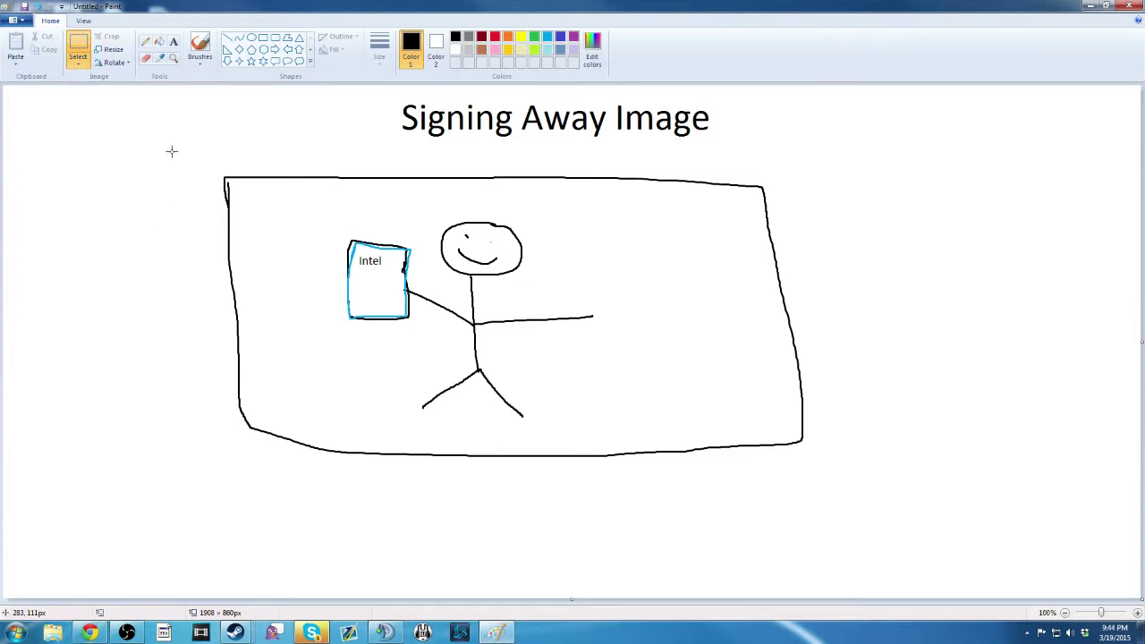
drag(172, 152, 907, 504)
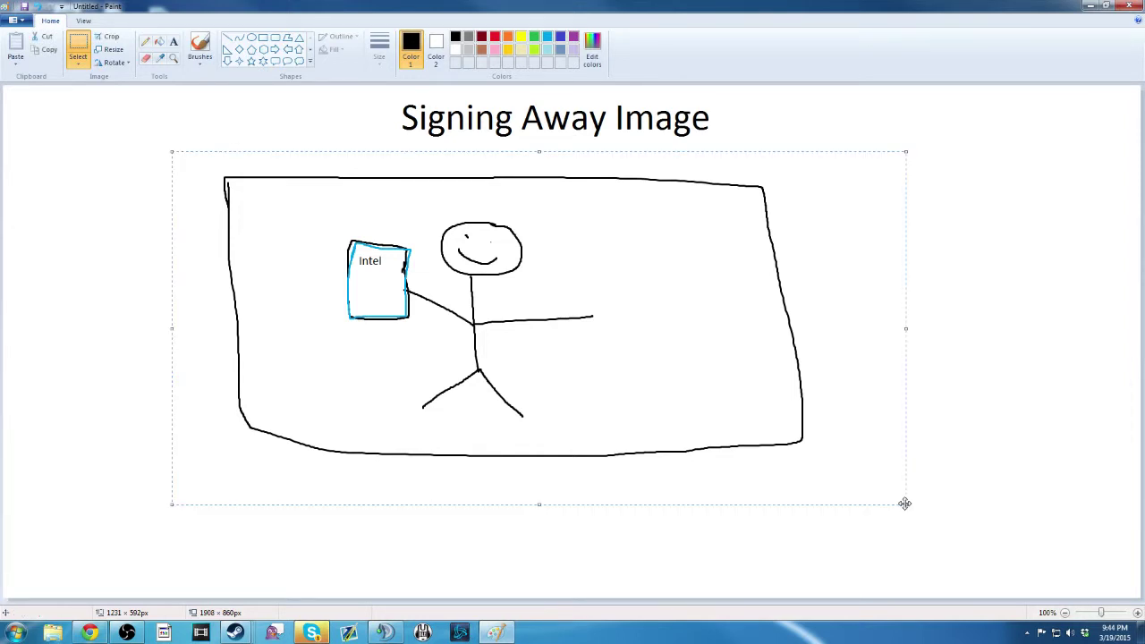
Step: Delete the selected drawing and start a size-36 text box below the title
key(Delete)
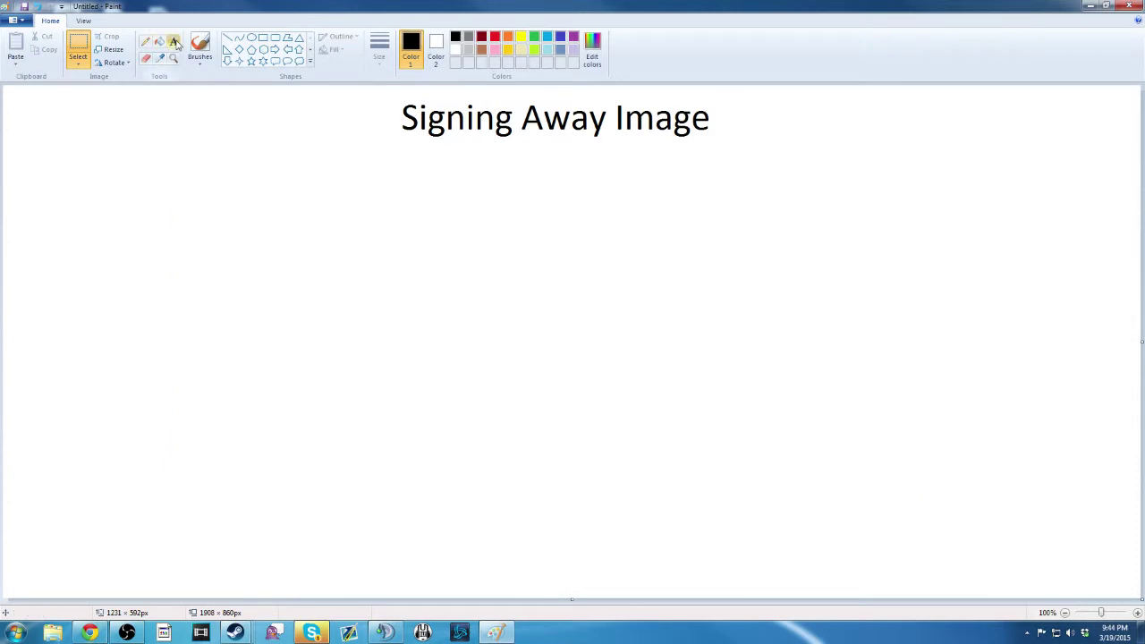
click(175, 42)
drag(131, 207, 673, 378)
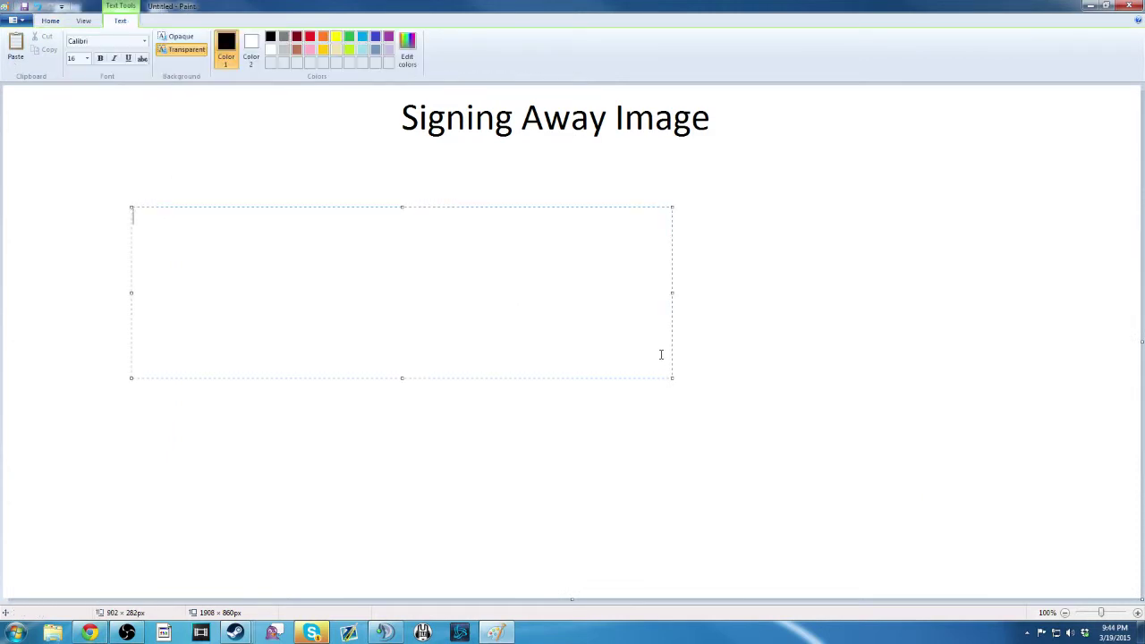
text(Facebook:)
drag(186, 216, 132, 217)
click(87, 58)
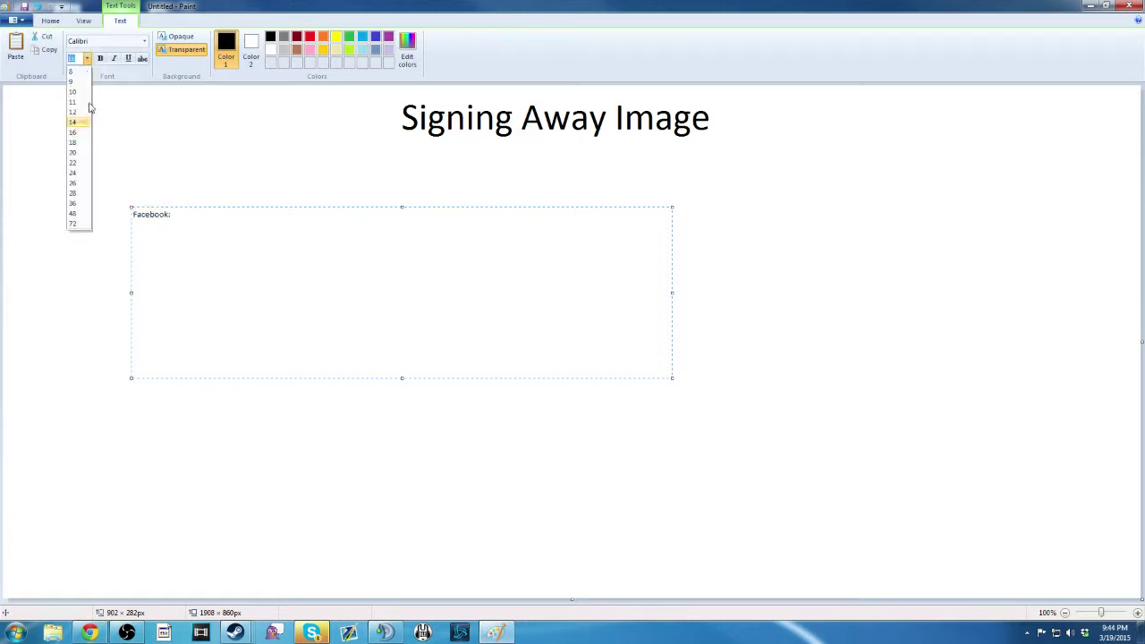
click(72, 204)
Step: Type the Facebook 26,000, Twitter 50,000 and Youtube 40,000 lines, then enlarge and reposition the box
click(310, 227)
text(36m0)
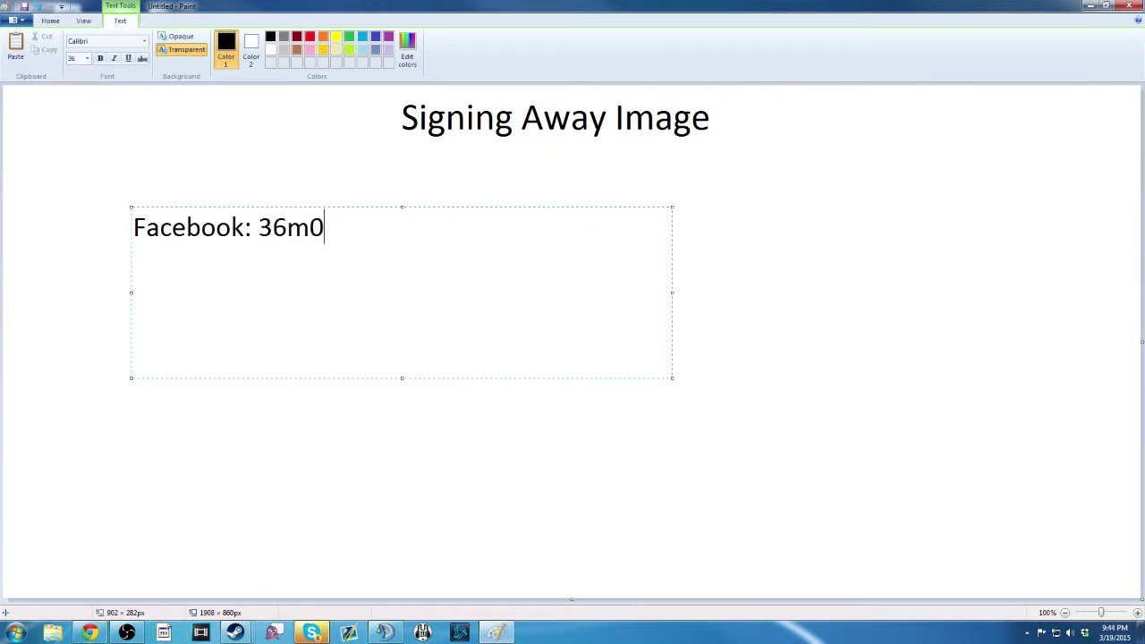
key(BackSpace)
key(BackSpace)
key(BackSpace)
key(BackSpace)
key(BackSpace)
key(BackSpace)
text(6,000)
key(Return)
text(Twitter: 50,000)
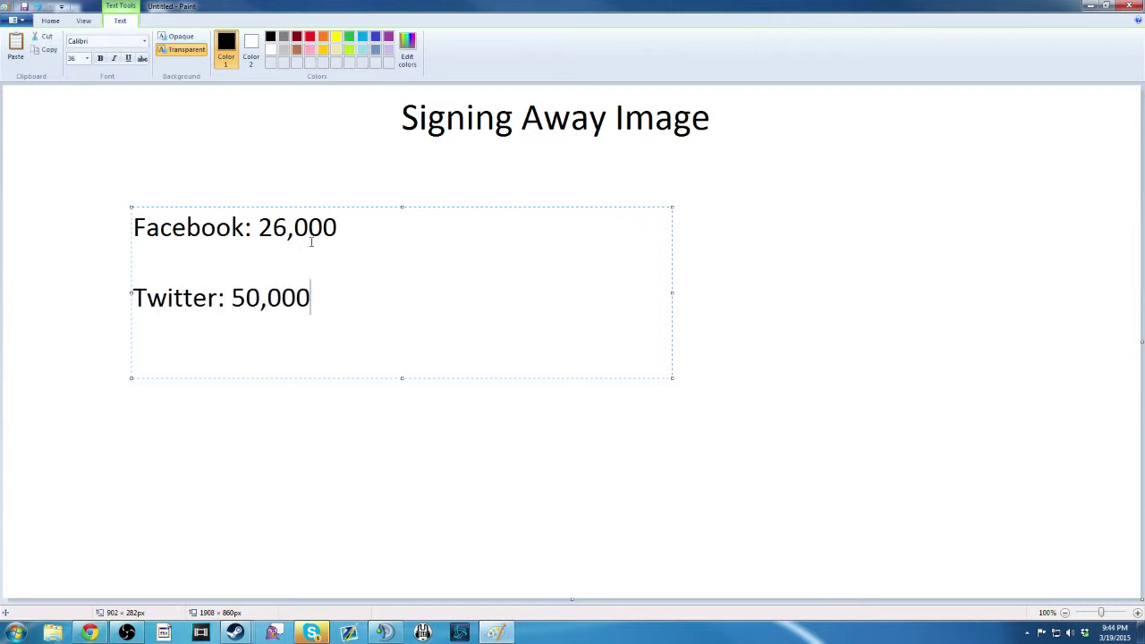
drag(401, 378, 401, 419)
text(Youtube: 40,000 subs)
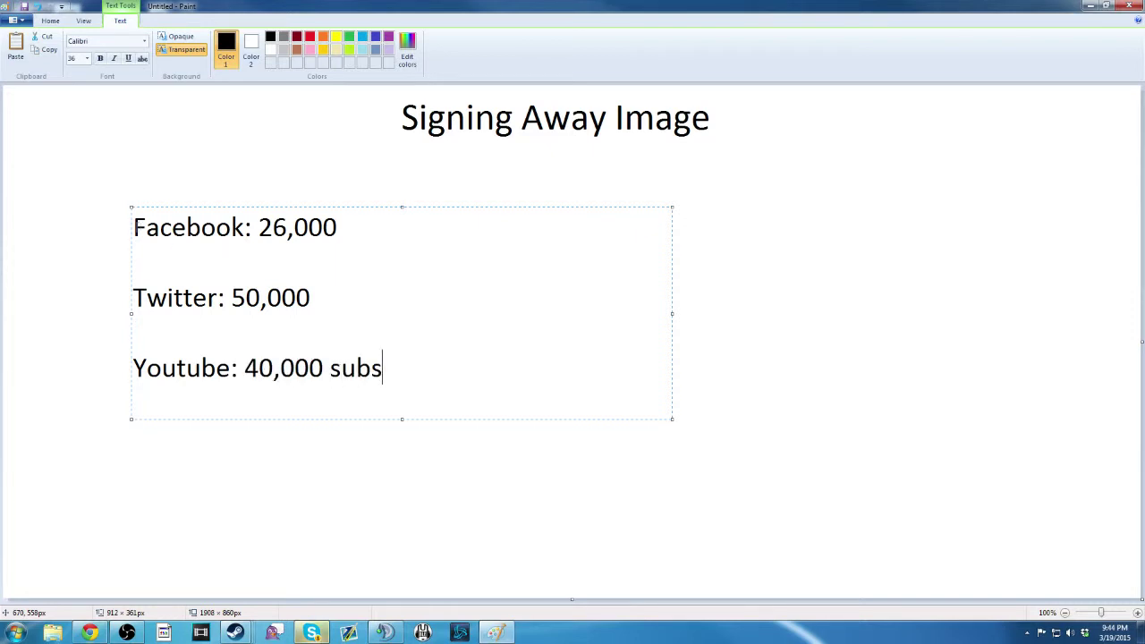
key(ctrl+a)
click(476, 352)
mouse_move(343, 229)
mouse_down()
mouse_move(138, 269)
mouse_move(143, 304)
mouse_up()
click(139, 256)
mouse_move(130, 221)
mouse_down()
mouse_move(152, 231)
mouse_move(277, 195)
mouse_up()
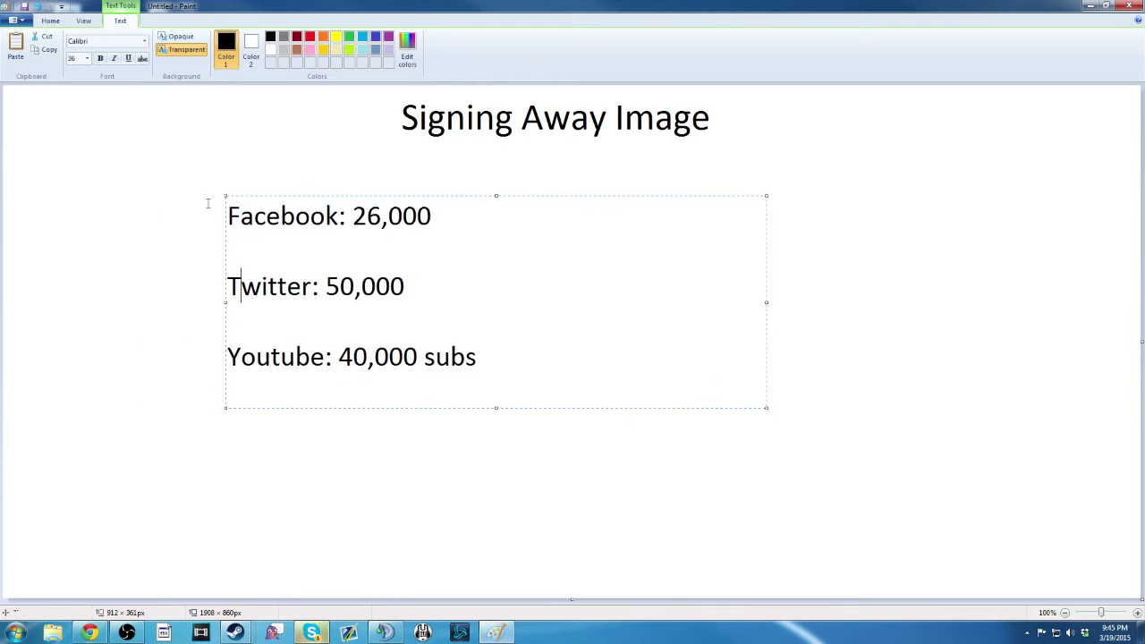
Step: Commit the follower list, then select and release the area around it
click(166, 206)
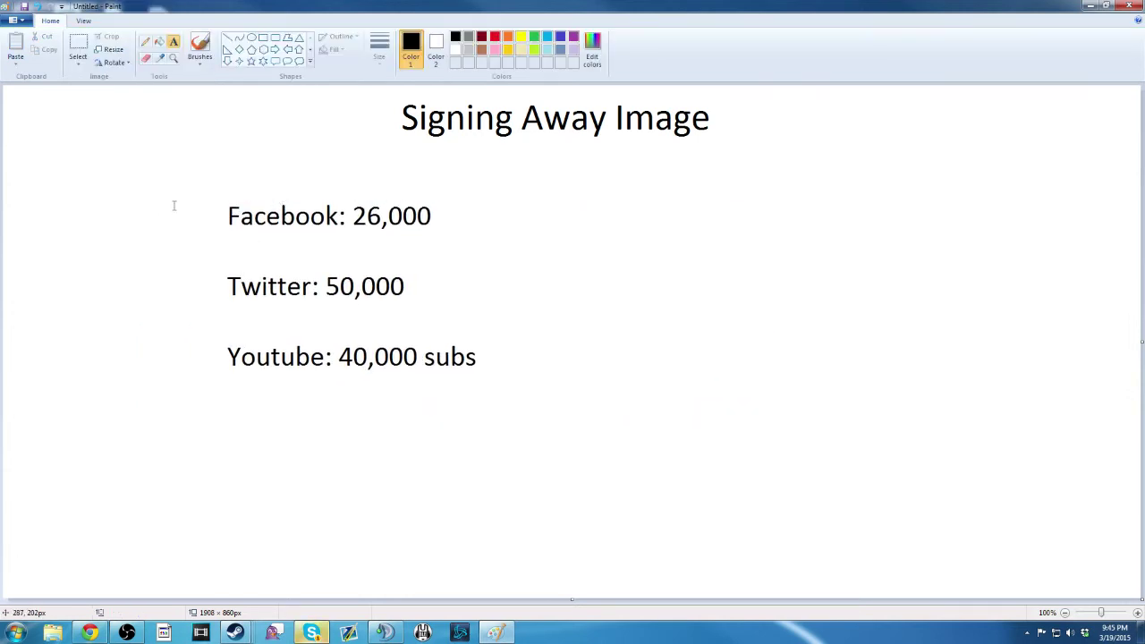
click(78, 45)
mouse_move(328, 280)
mouse_down()
mouse_move(651, 445)
mouse_move(721, 445)
mouse_up()
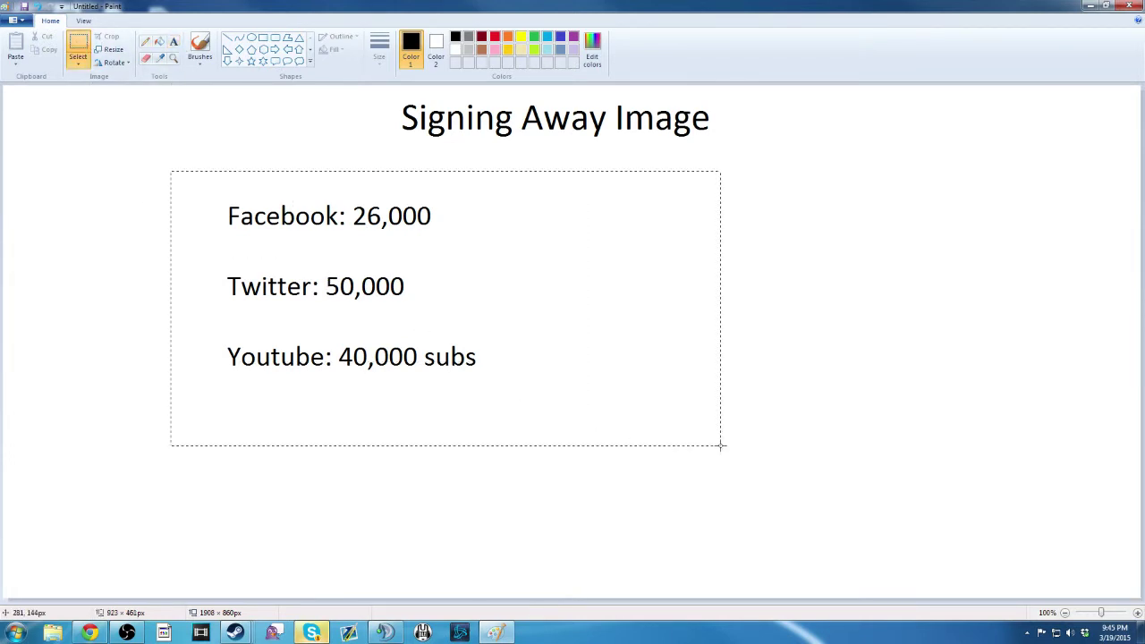
click(803, 271)
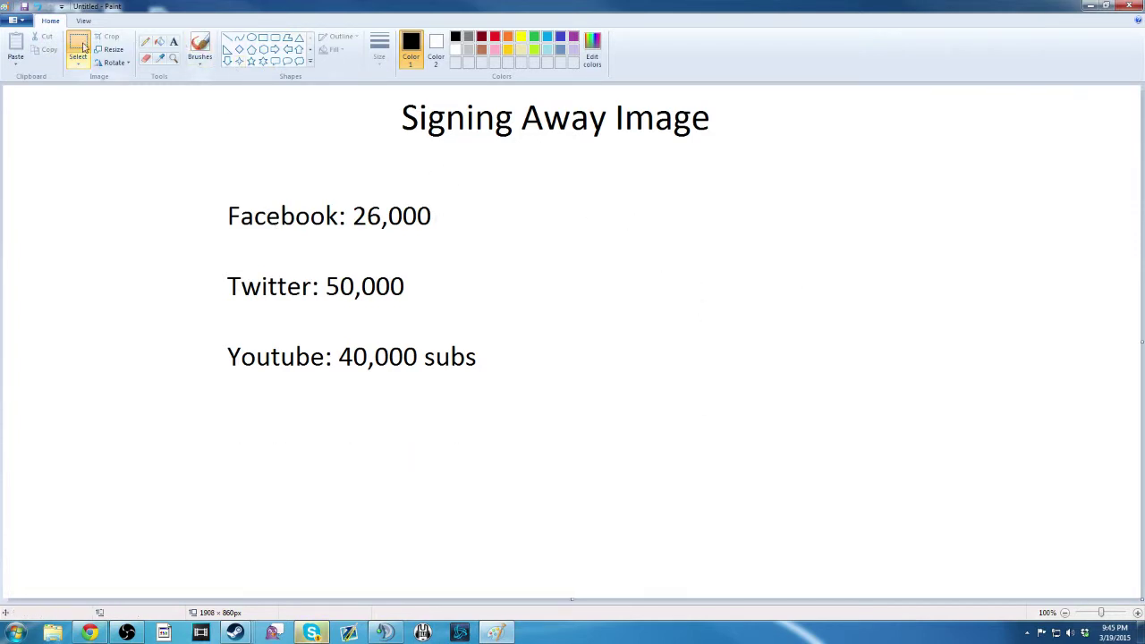
click(173, 42)
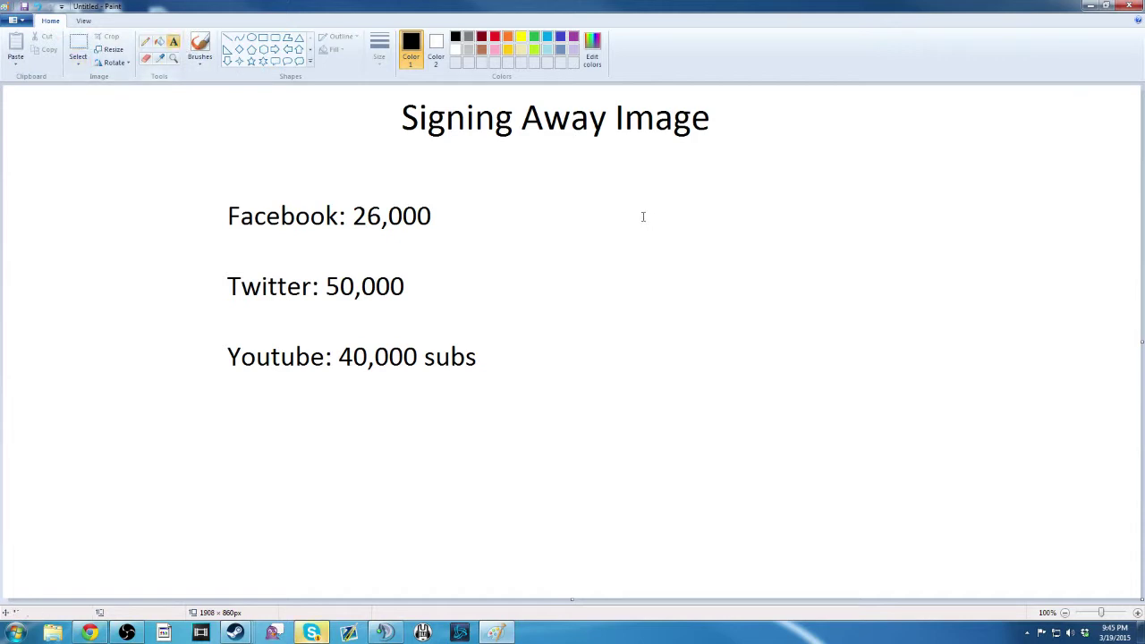
click(200, 45)
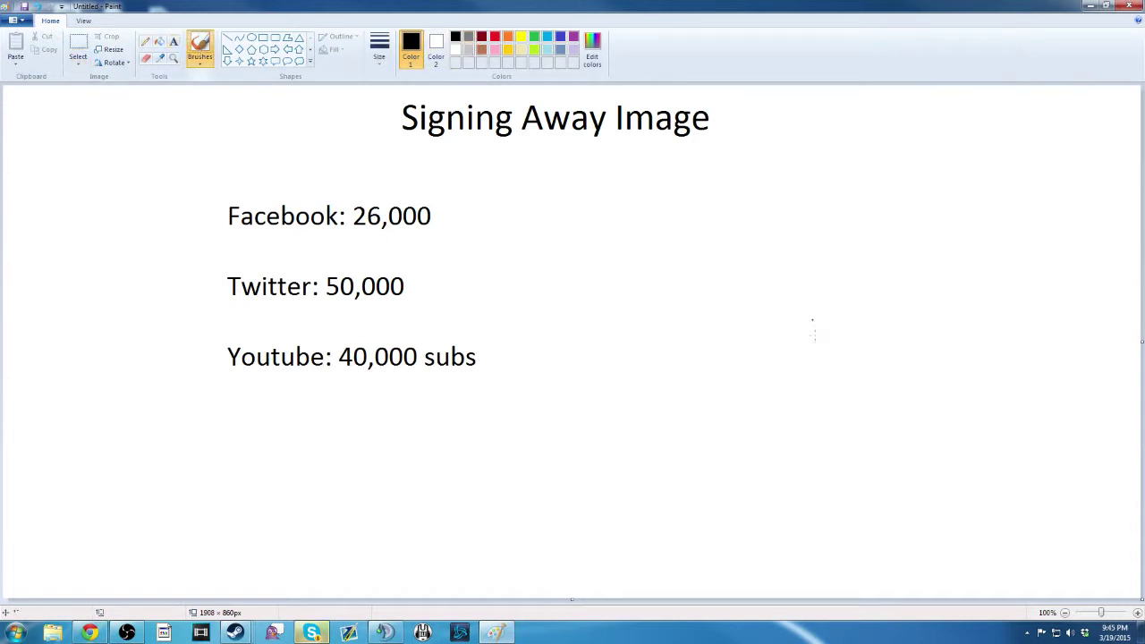
drag(758, 266, 707, 322)
drag(769, 281, 760, 256)
drag(839, 258, 805, 383)
mouse_move(904, 302)
mouse_down()
mouse_move(857, 345)
mouse_move(899, 309)
mouse_move(944, 303)
mouse_up()
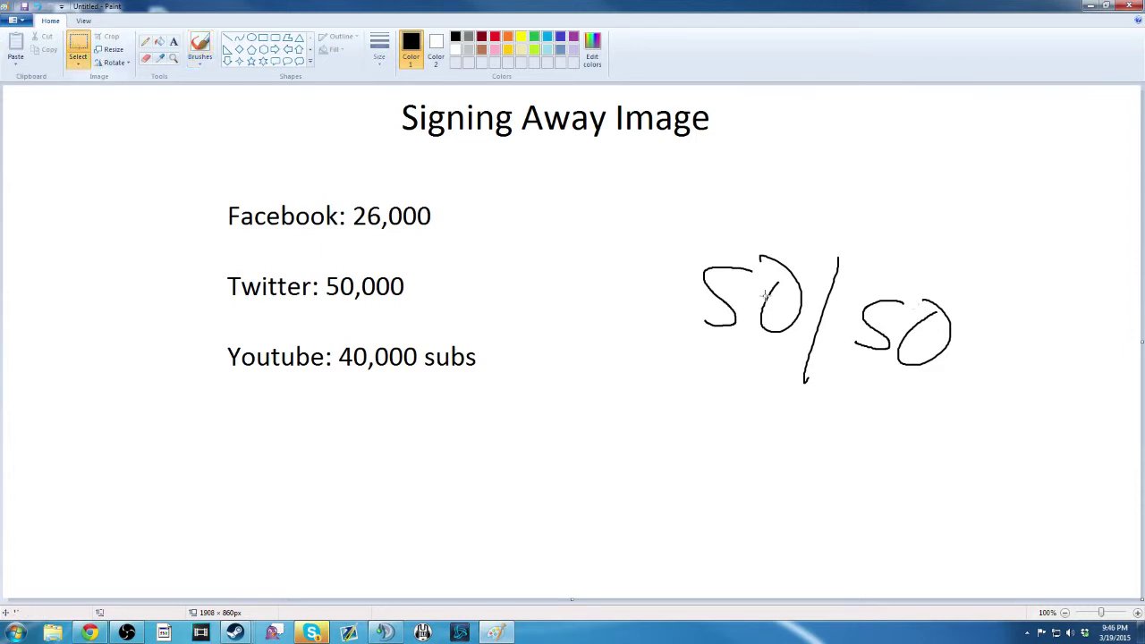
drag(645, 223, 1036, 422)
key(Delete)
click(200, 44)
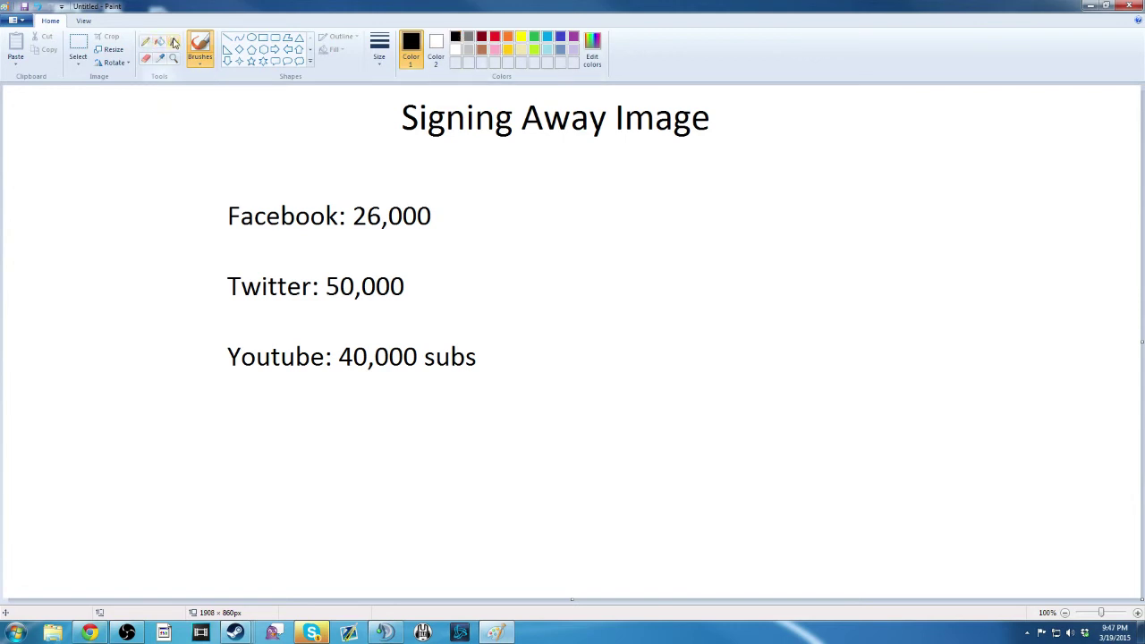
Step: Add '$500' in a text box right of the follower list and commit it
click(174, 43)
drag(665, 232, 966, 326)
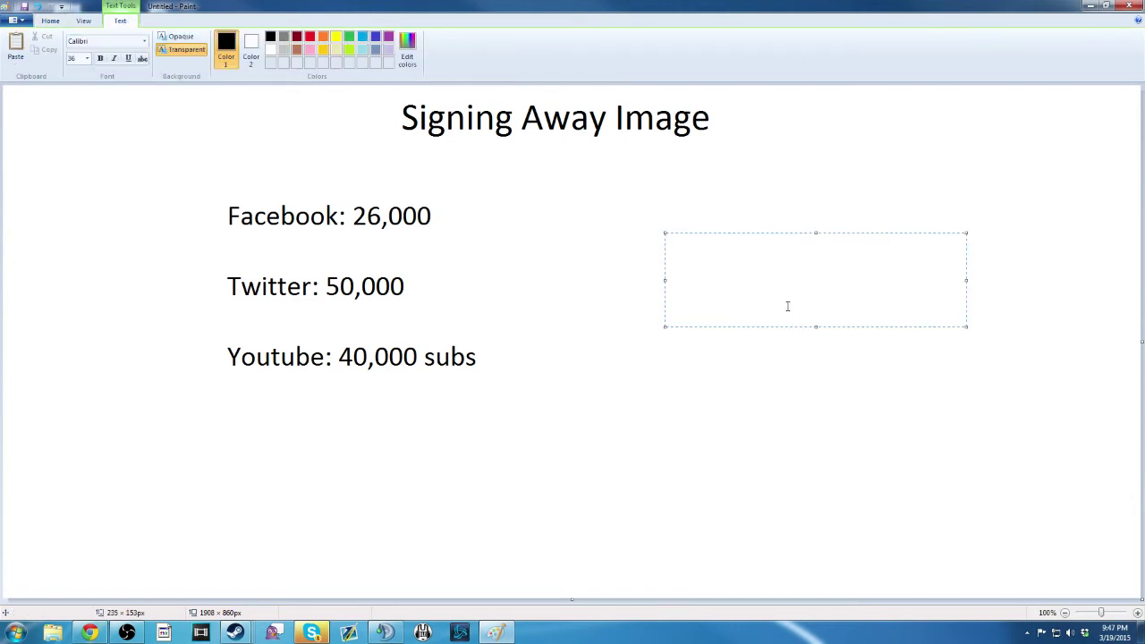
text($500)
click(831, 428)
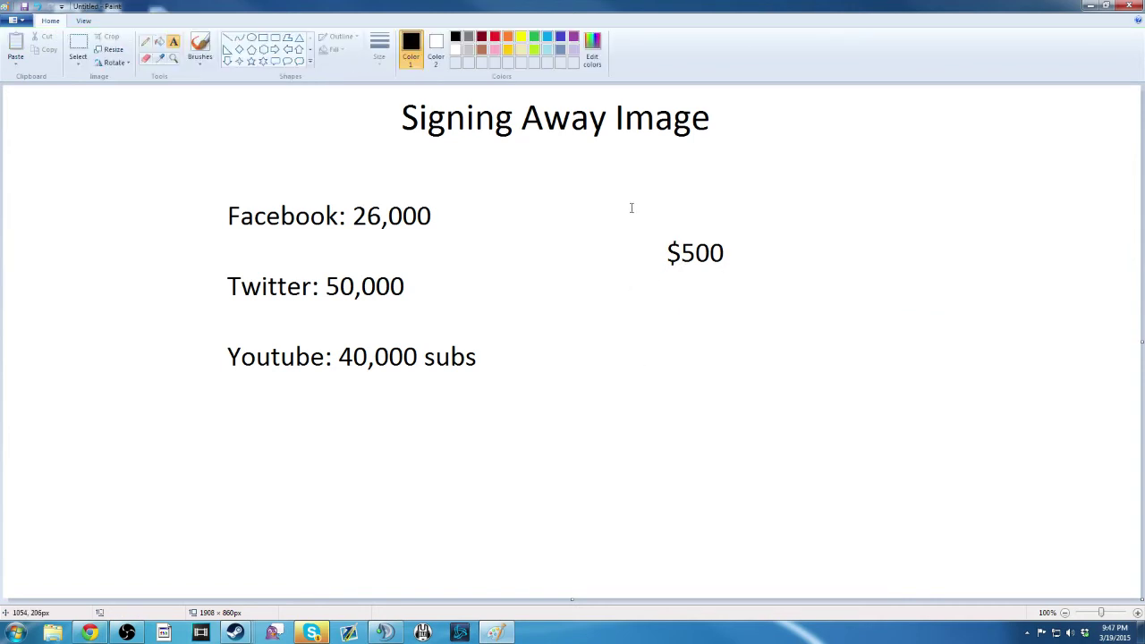